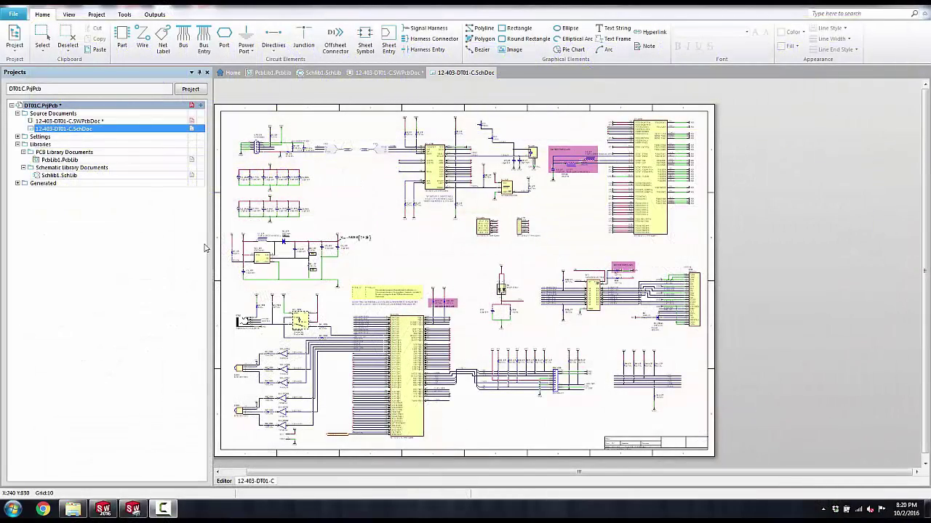
Step: Open PcbLib1.PcbLib and view its CAPC2012-STAR and SOT23-6 footprints in the PCB Library panel
click(106, 122)
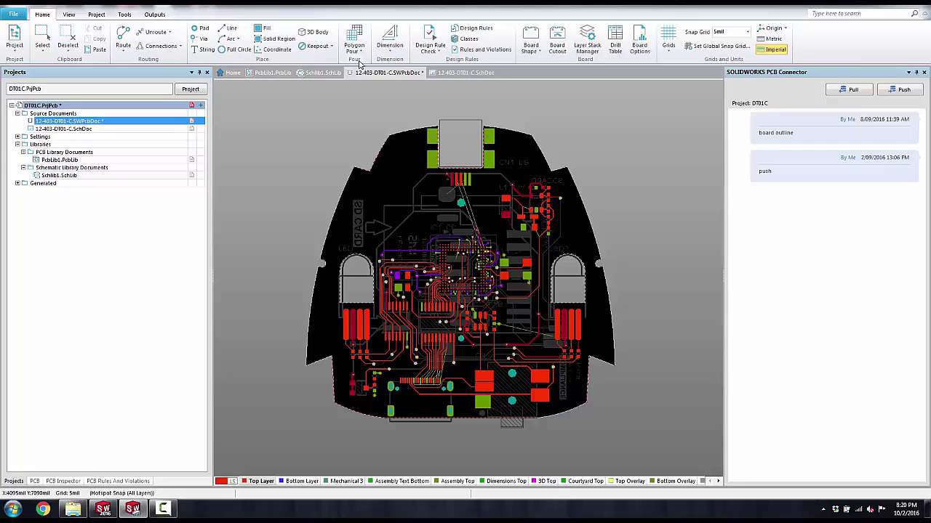
click(63, 160)
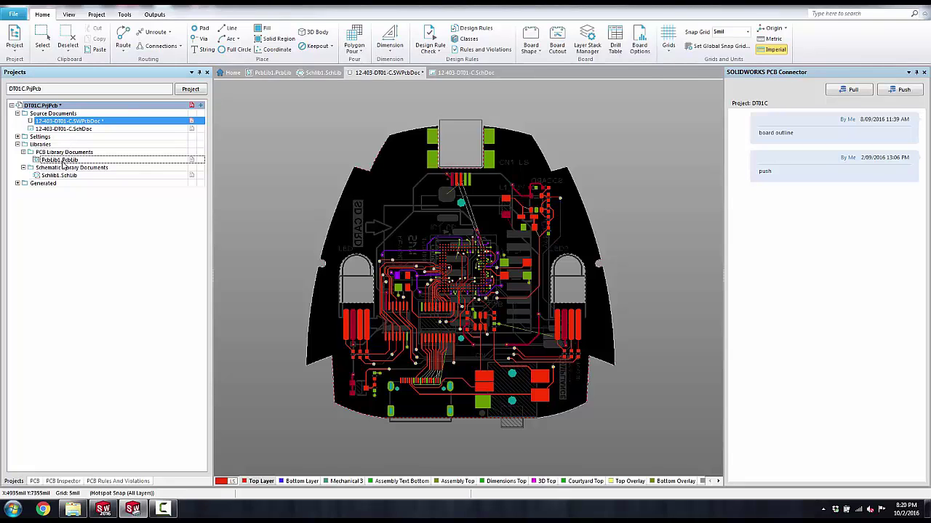
click(92, 482)
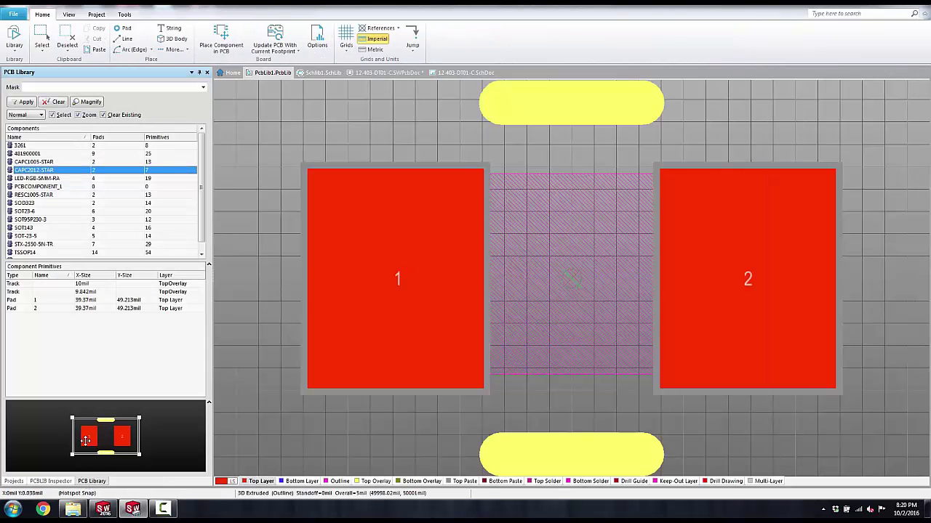
click(49, 187)
click(34, 212)
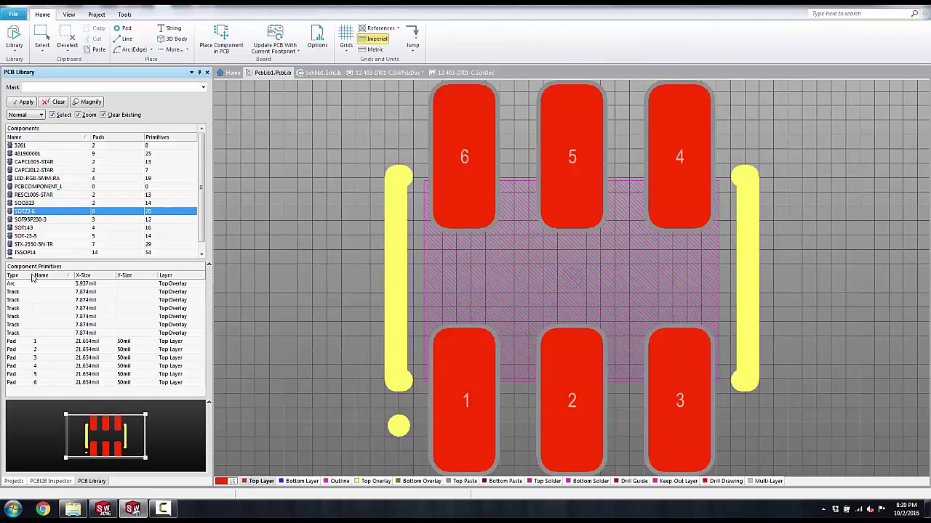
click(14, 481)
Step: Browse Schlib1's resistor symbols, including Res 150R 1% 0402, then open 12-403-DT01-C.SchDoc
double_click(58, 175)
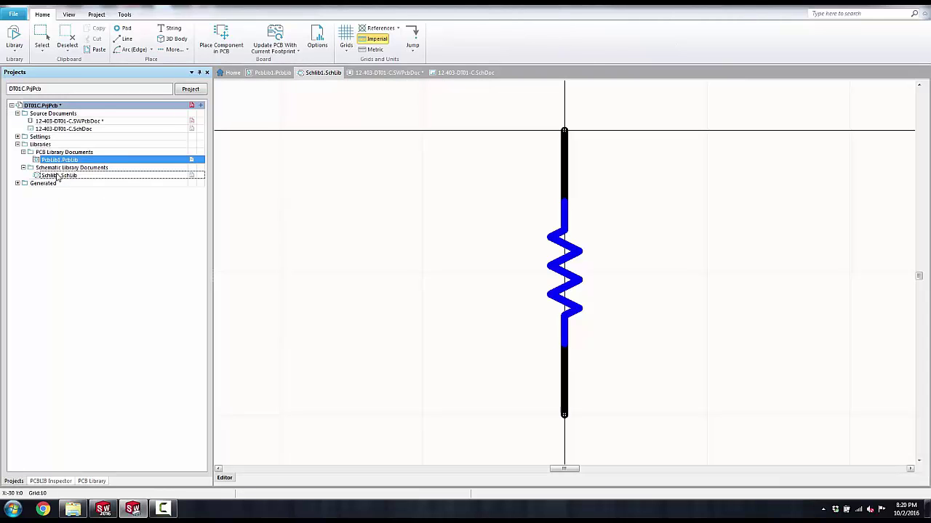
click(44, 481)
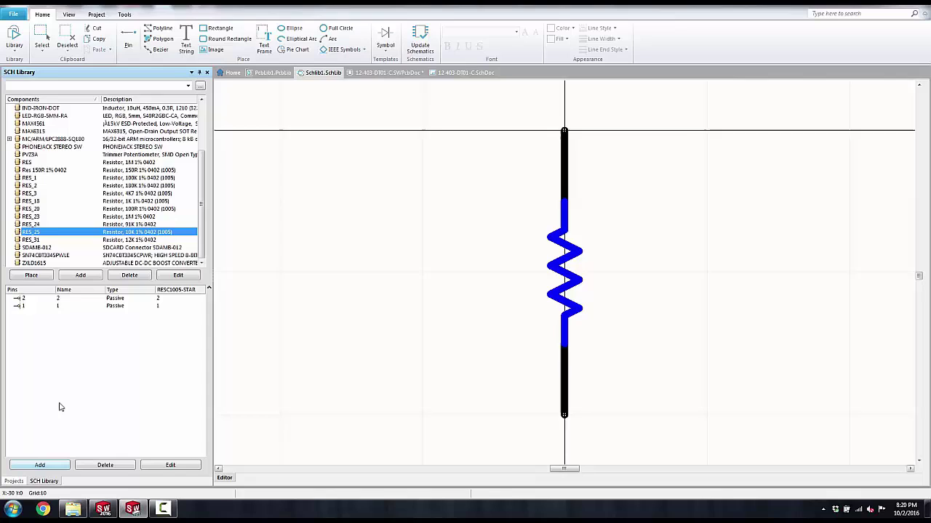
click(45, 200)
click(45, 170)
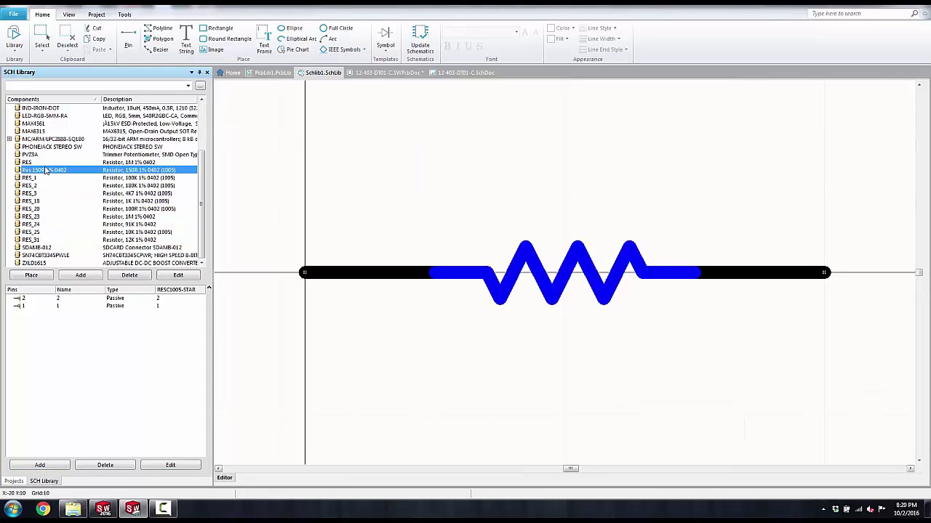
click(22, 481)
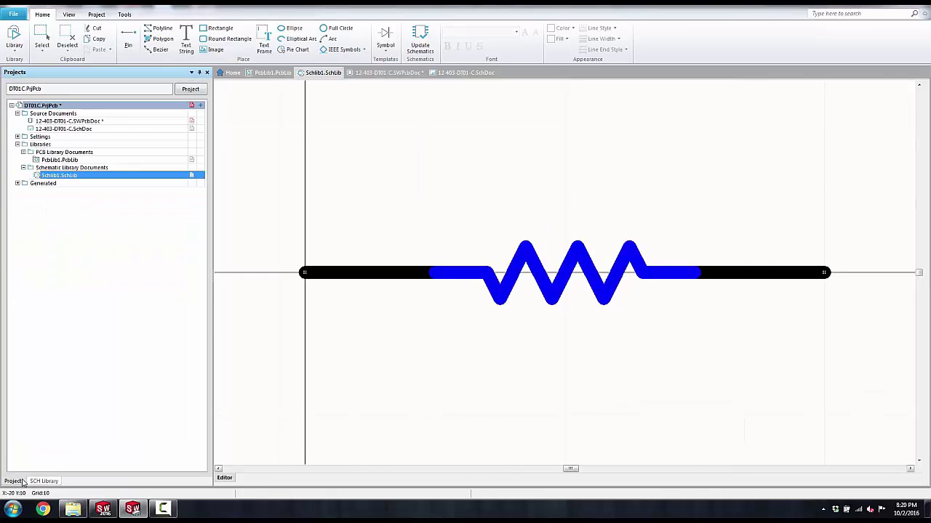
double_click(65, 129)
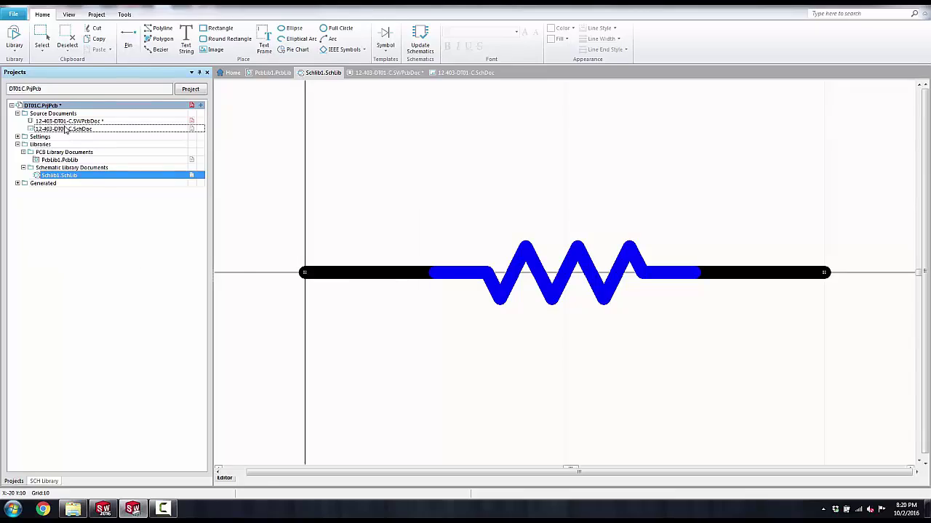
Step: Open the Supplier Links dialog for capacitor C4_12V to add a new part
ctrl+scroll(348, 283, up, 4)
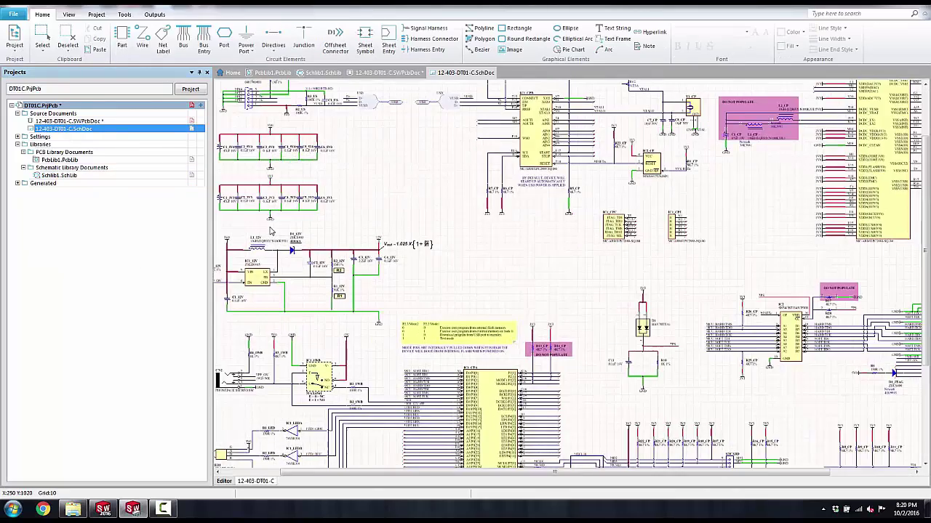
ctrl+scroll(331, 253, up, 1)
ctrl+scroll(355, 270, up, 2)
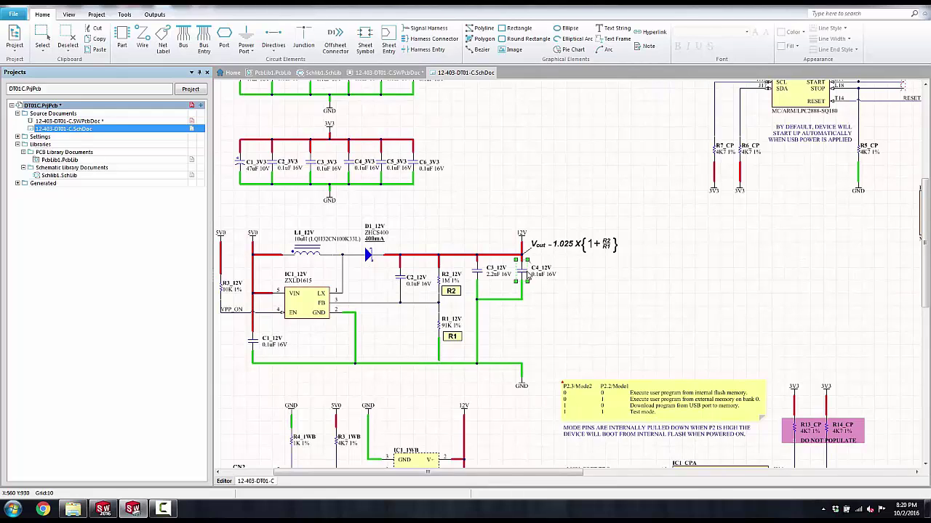
right_click(530, 275)
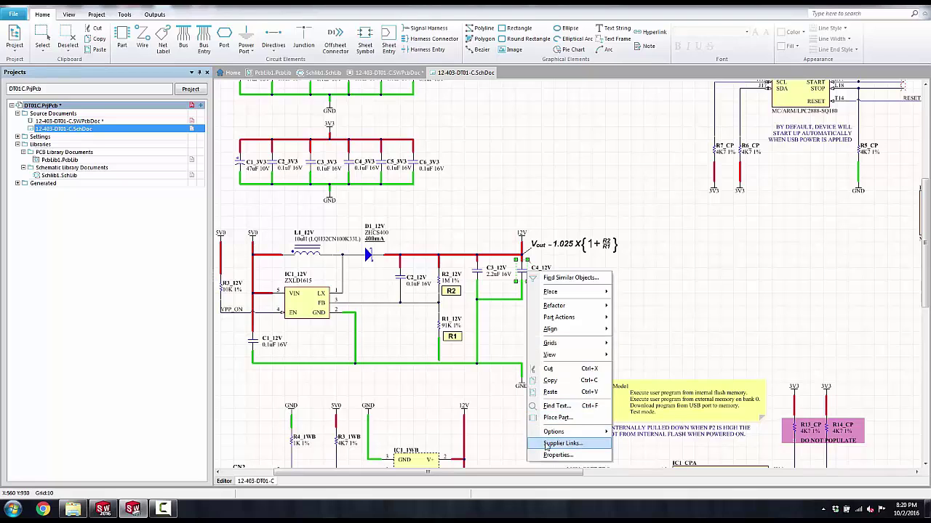
click(552, 443)
click(333, 270)
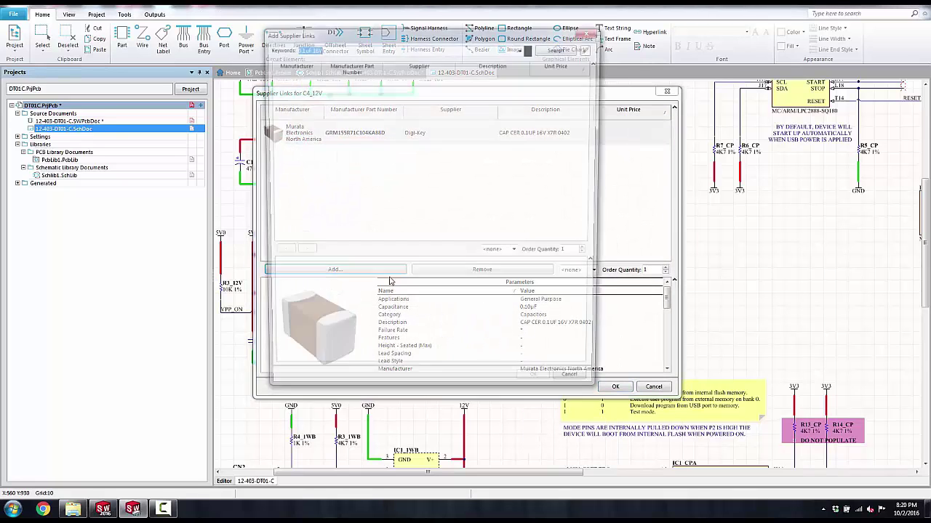
Step: Search suppliers for 0.1uF 16V parts and inspect the Murata GRM155R71C104KA88D result
click(554, 48)
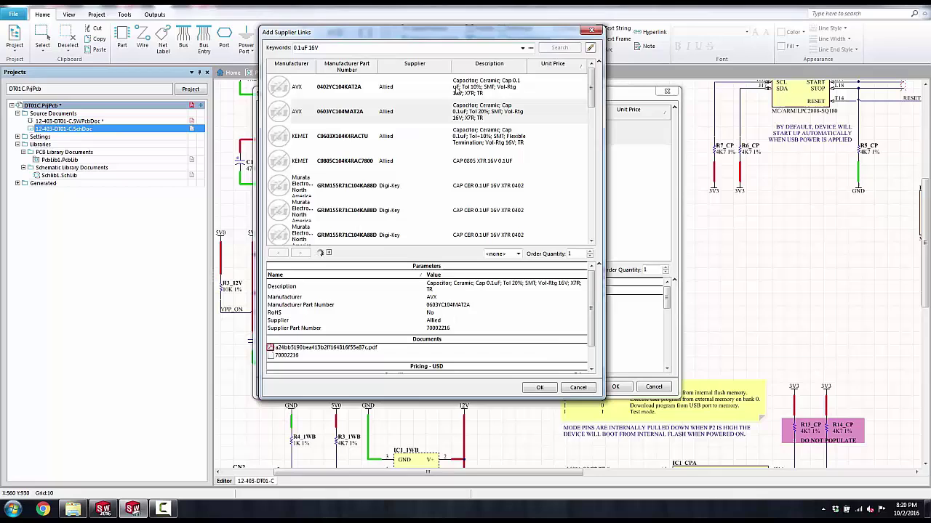
click(368, 188)
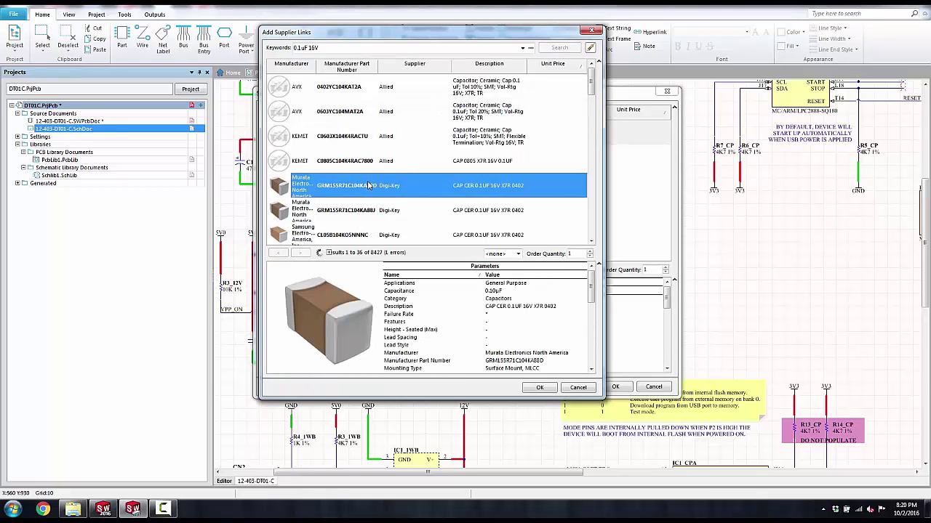
drag(590, 278, 591, 347)
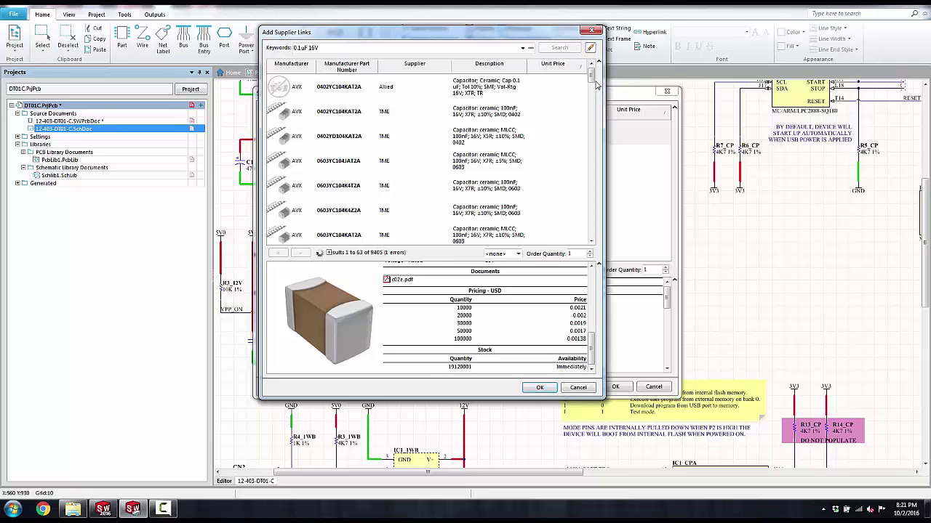
drag(591, 78, 590, 108)
Step: Link Murata GRM155R71C104KA88D to C4_12V, then delete resistor R3_12V from the regulator circuit
double_click(424, 152)
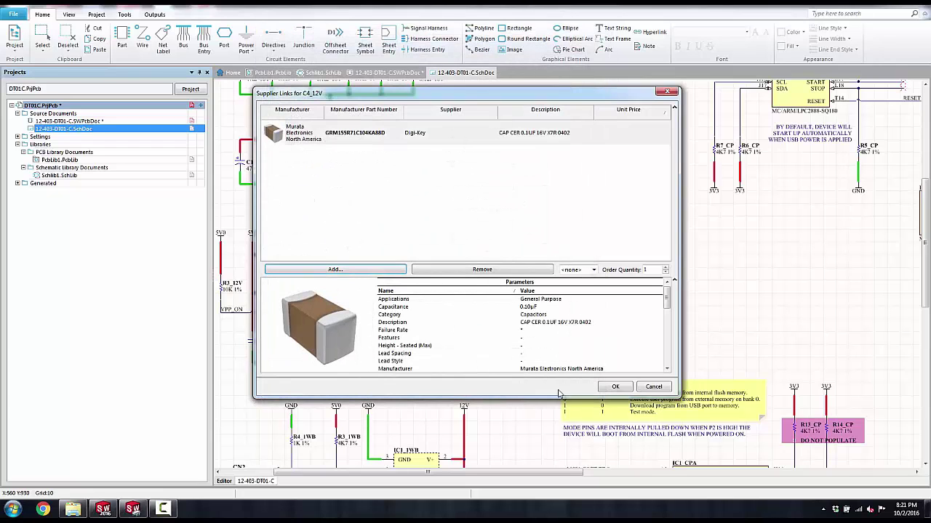
click(616, 388)
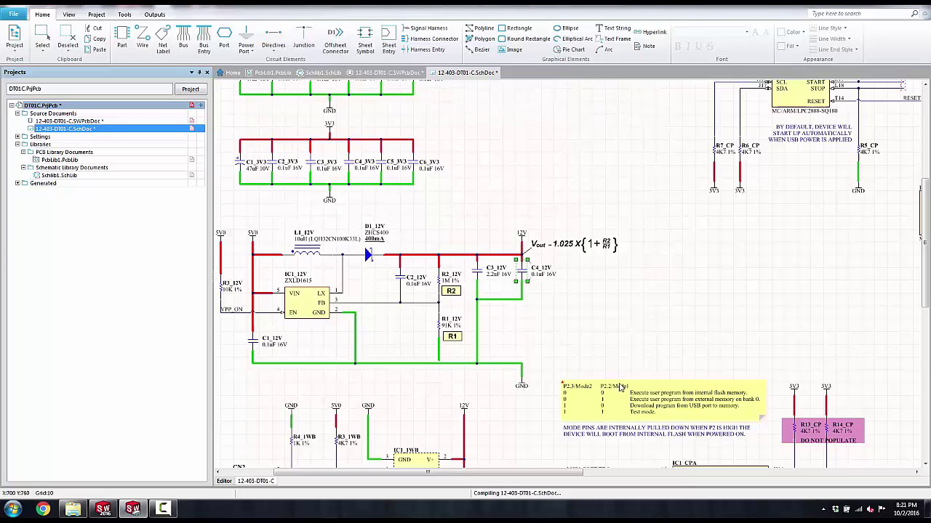
ctrl+scroll(460, 224, down, 1)
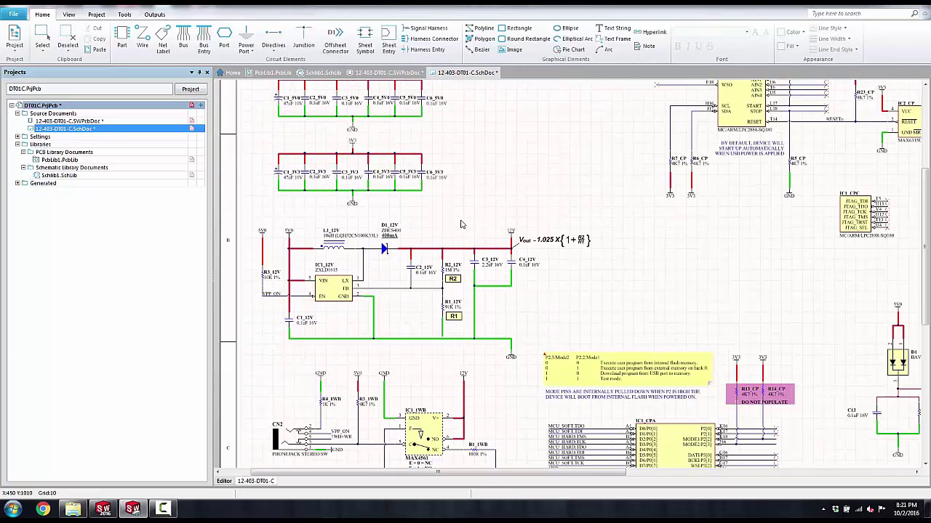
ctrl+scroll(311, 245, up, 1)
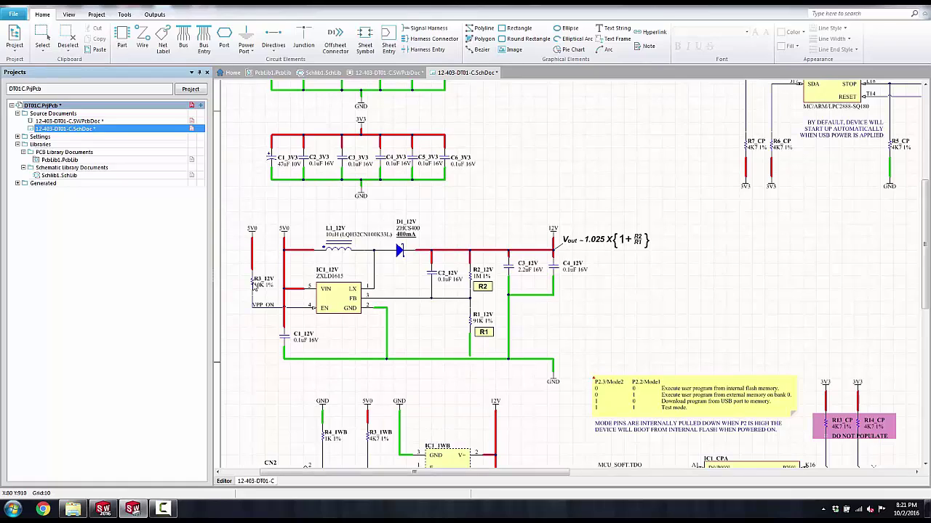
click(254, 287)
key(ctrl+x)
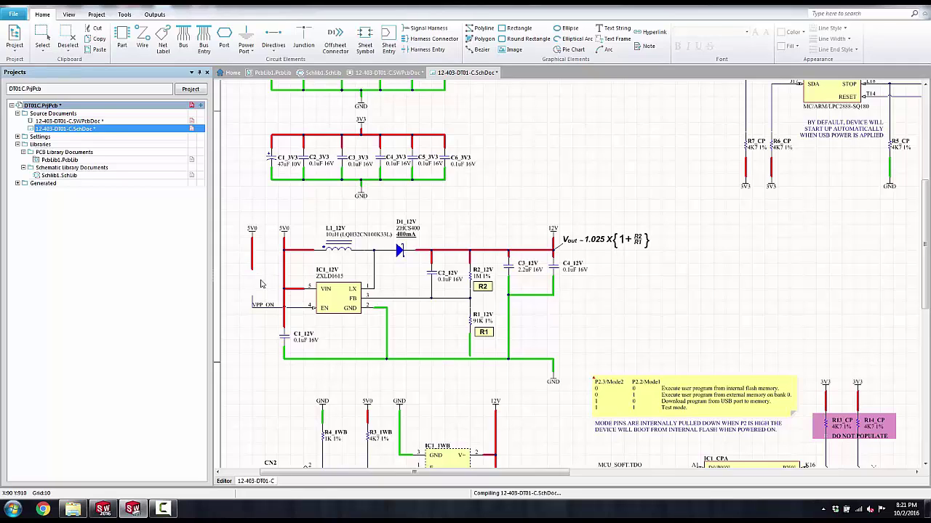
click(14, 38)
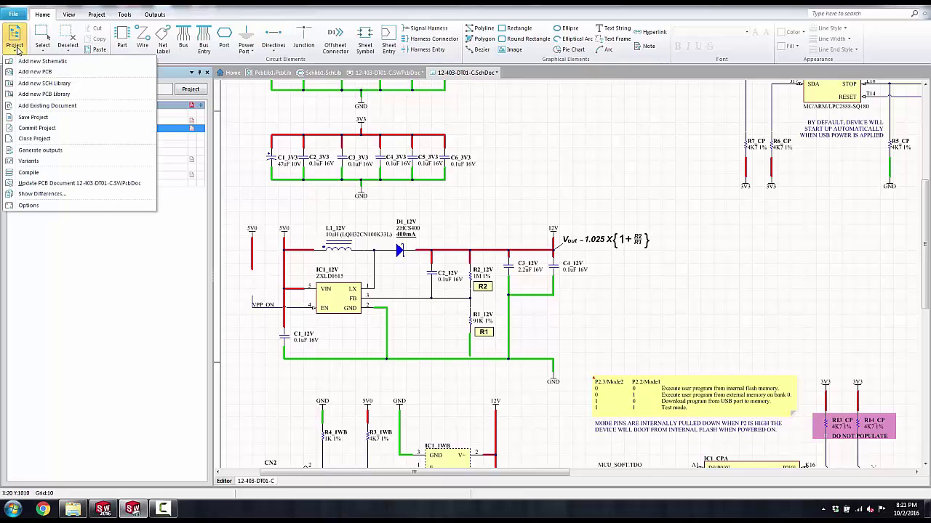
click(65, 184)
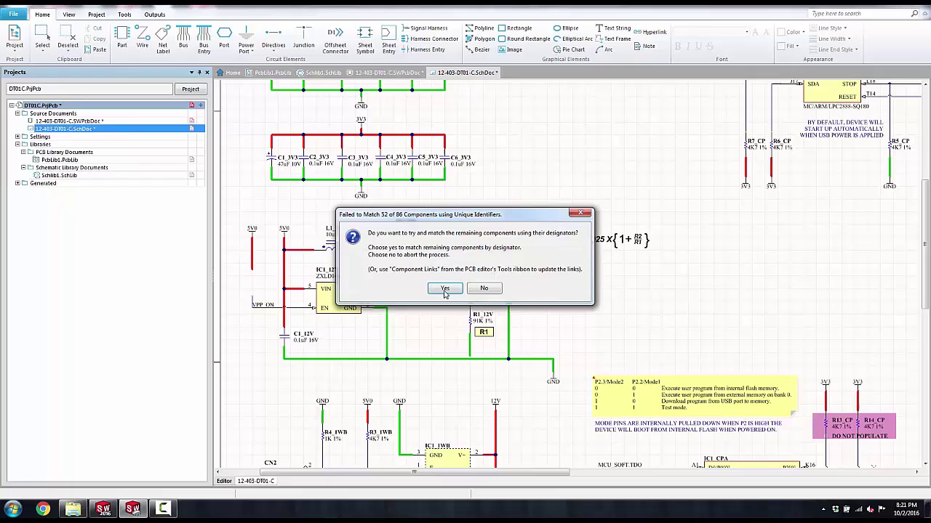
click(442, 290)
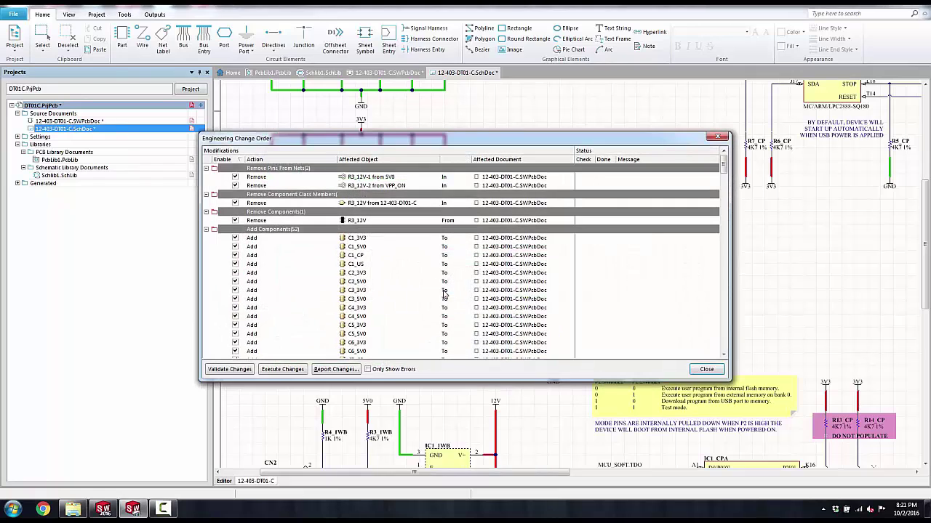
click(335, 370)
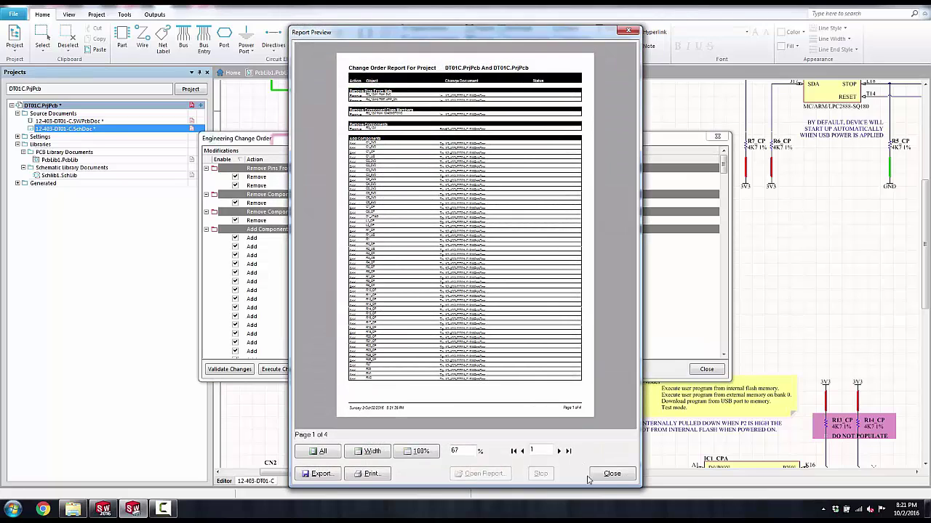
click(611, 474)
click(711, 371)
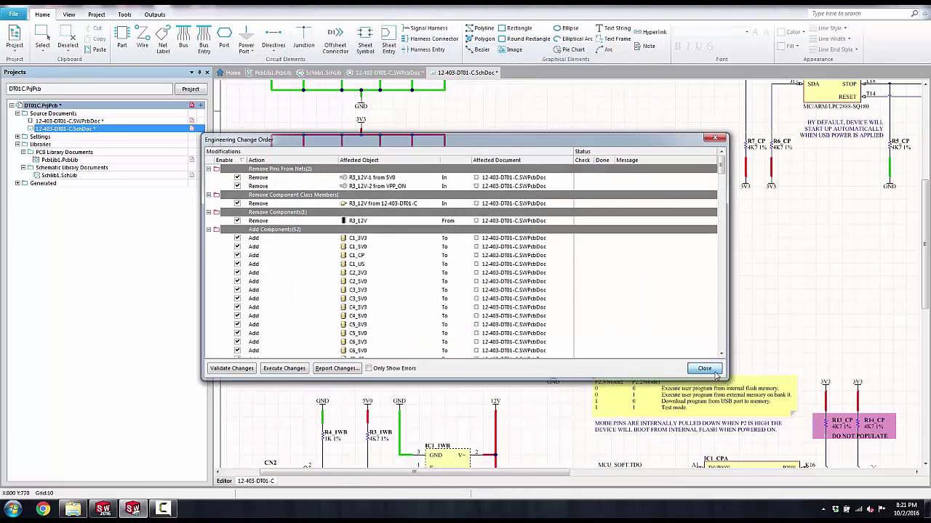
Step: Open 12-403-DT01-C.SWPcbDoc and route a differential pair from the CN1_US connector pad to the central chip
double_click(73, 121)
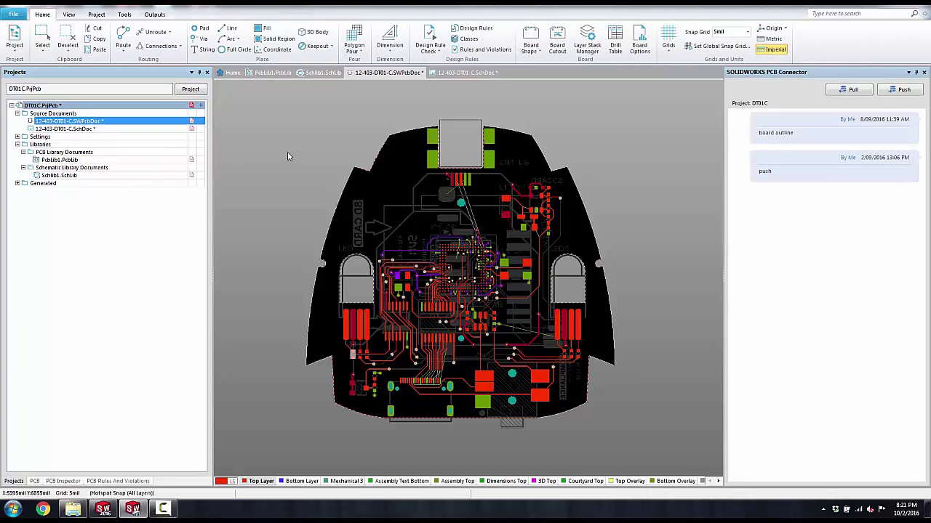
click(124, 54)
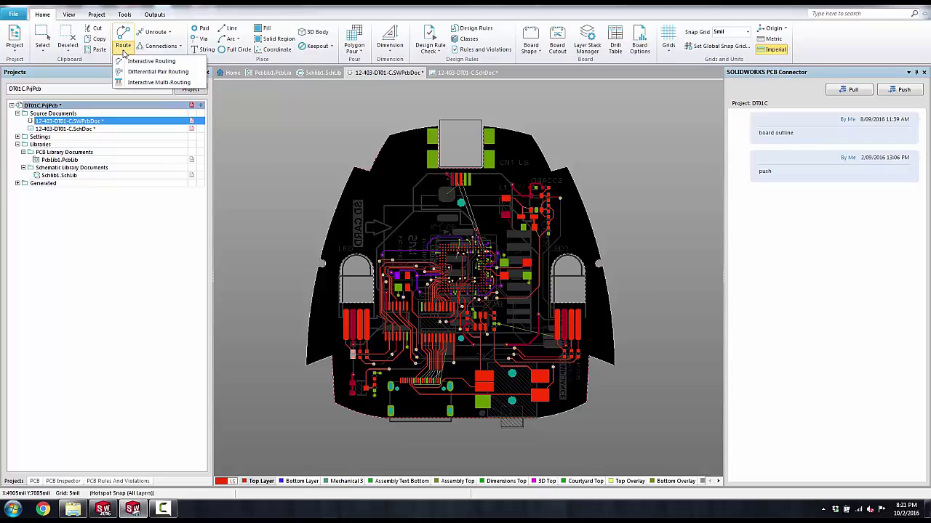
click(142, 75)
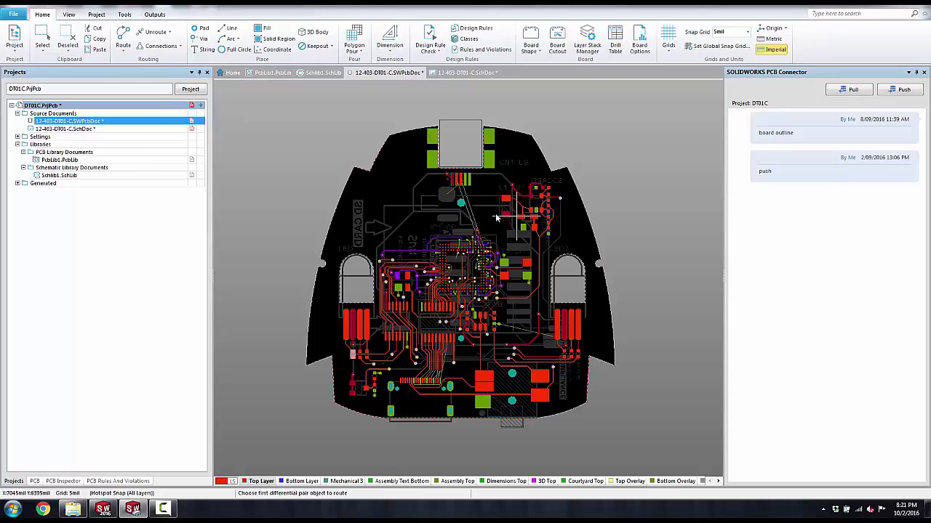
ctrl+scroll(492, 216, up, 1)
ctrl+scroll(492, 217, up, 3)
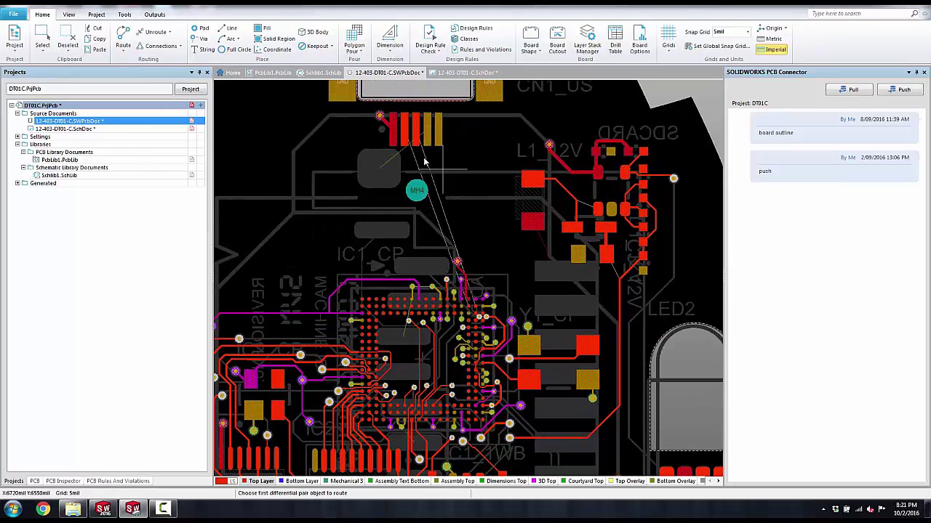
click(406, 133)
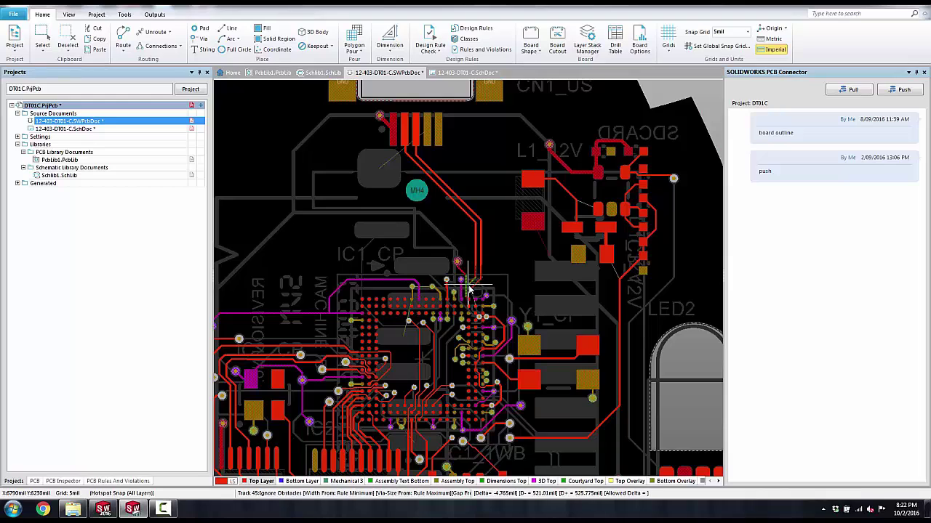
right_click(469, 289)
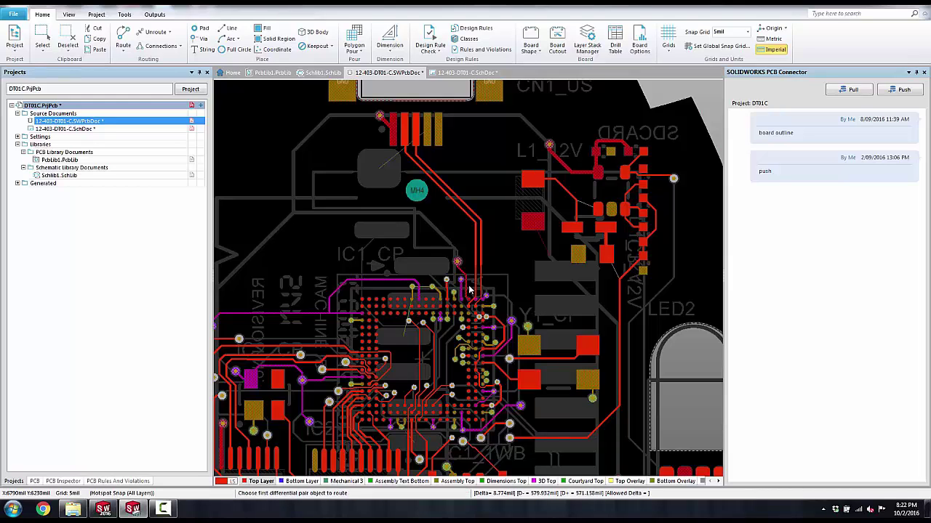
right_click(499, 224)
ctrl+scroll(499, 224, down, 1)
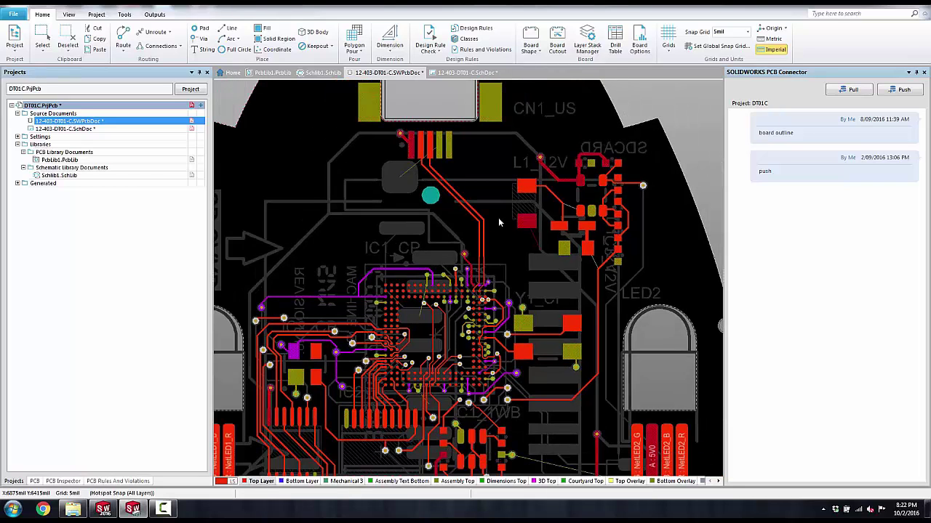
ctrl+scroll(499, 223, down, 1)
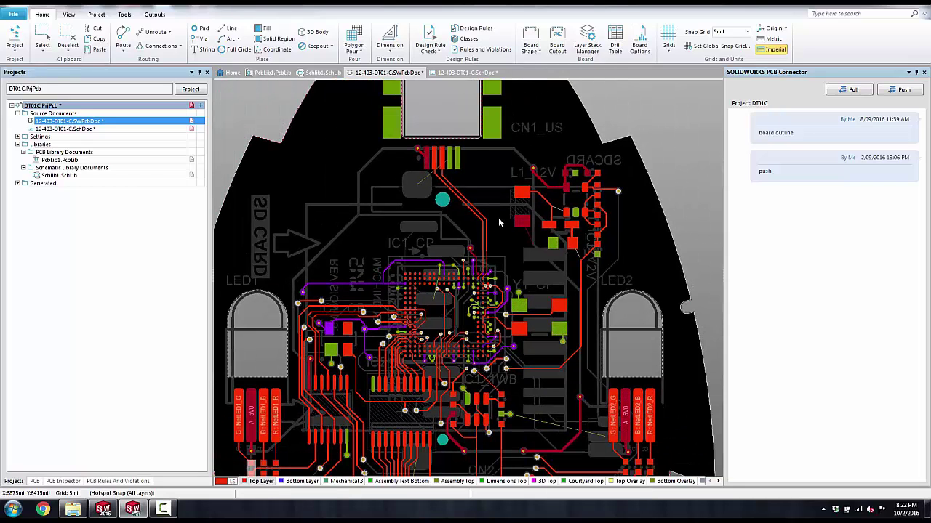
scroll(499, 224, down, 1)
ctrl+scroll(499, 223, down, 1)
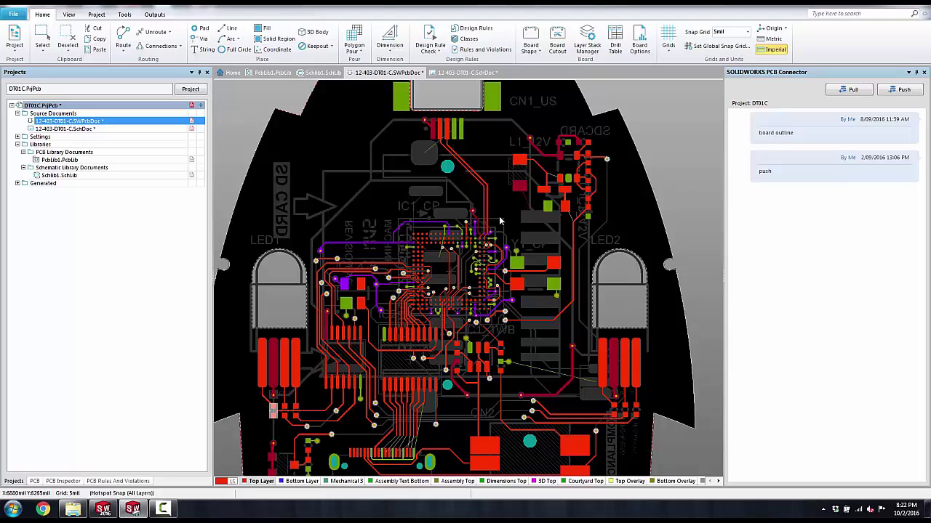
Step: Show the board in 3D and push it through PCB Connector with the comment 'second revision'
key(3)
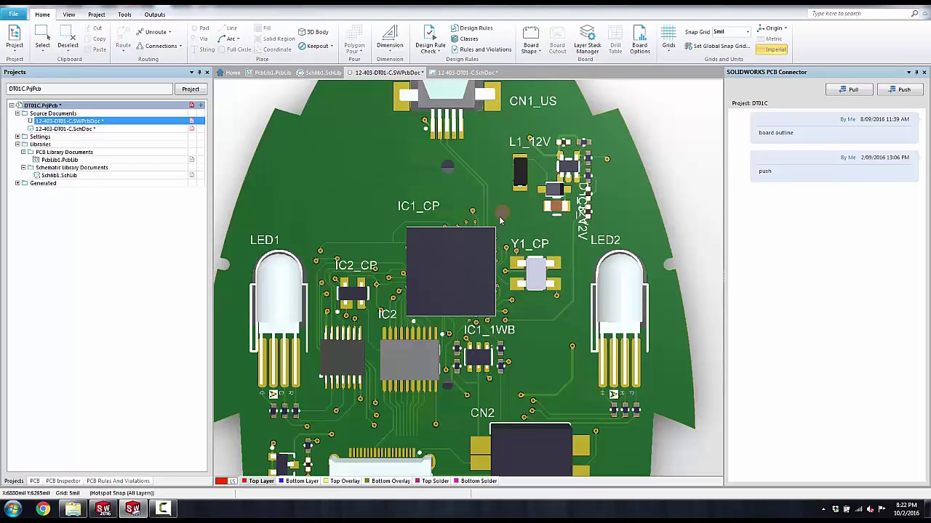
ctrl+scroll(451, 215, down, 3)
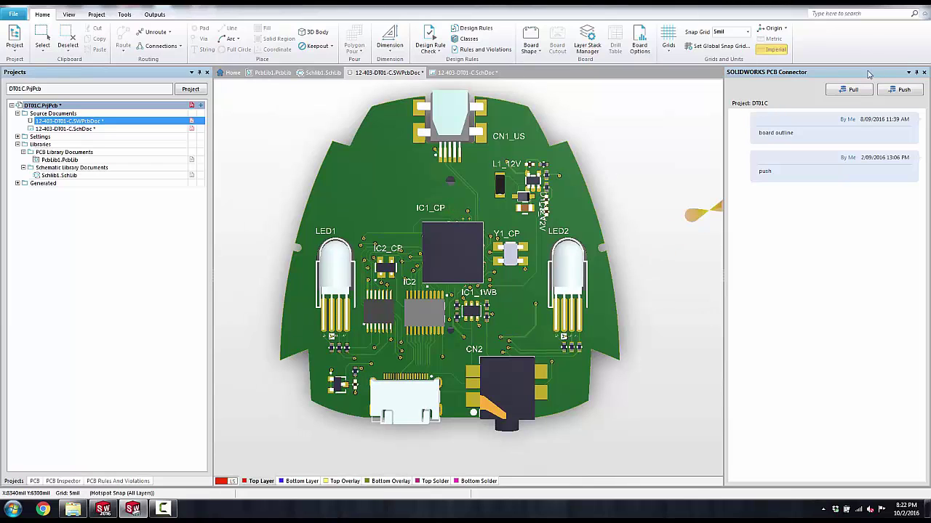
click(892, 90)
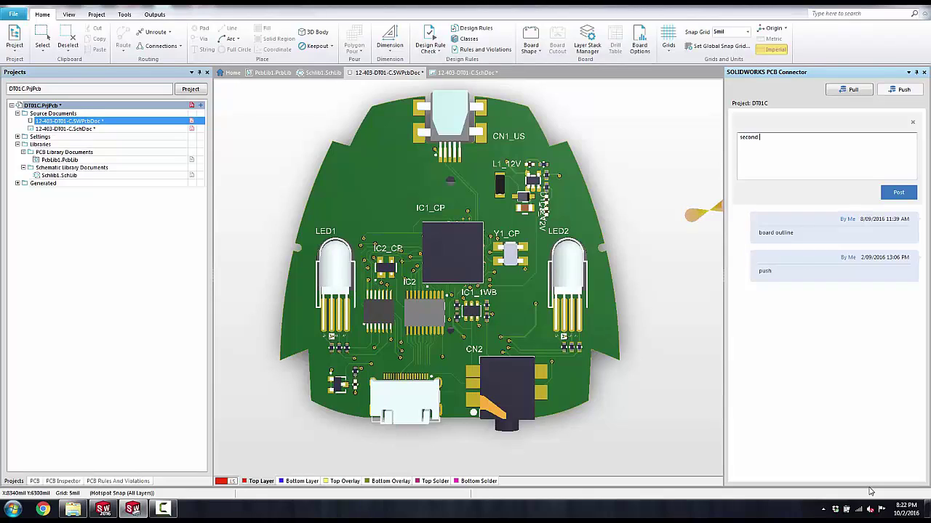
text(second revision)
click(897, 193)
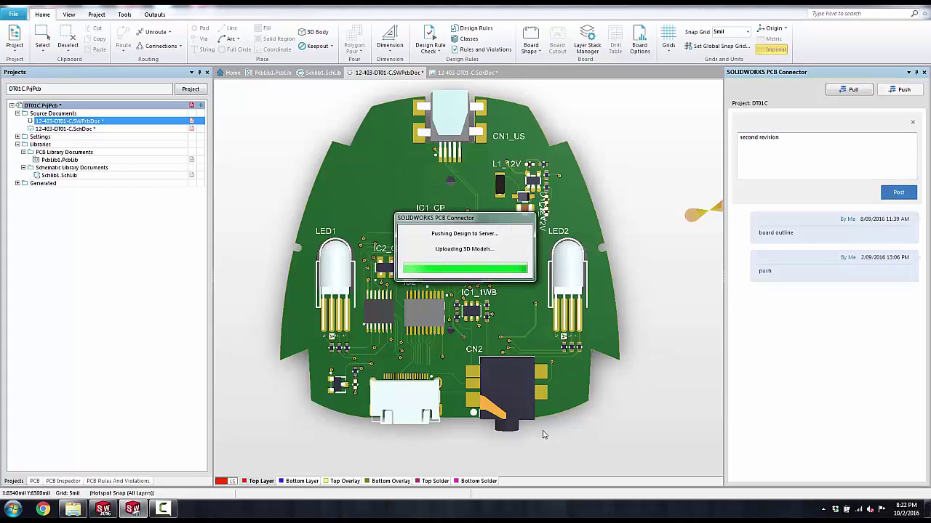
mouse_move(107, 513)
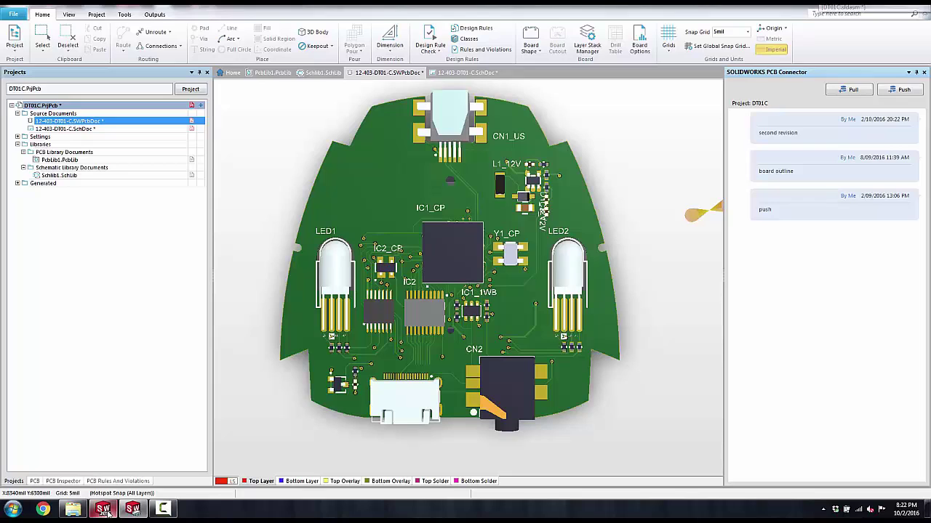
Step: In the SOLIDWORKS assembly, view the detected PCB changes, check them all, and accept them
click(104, 510)
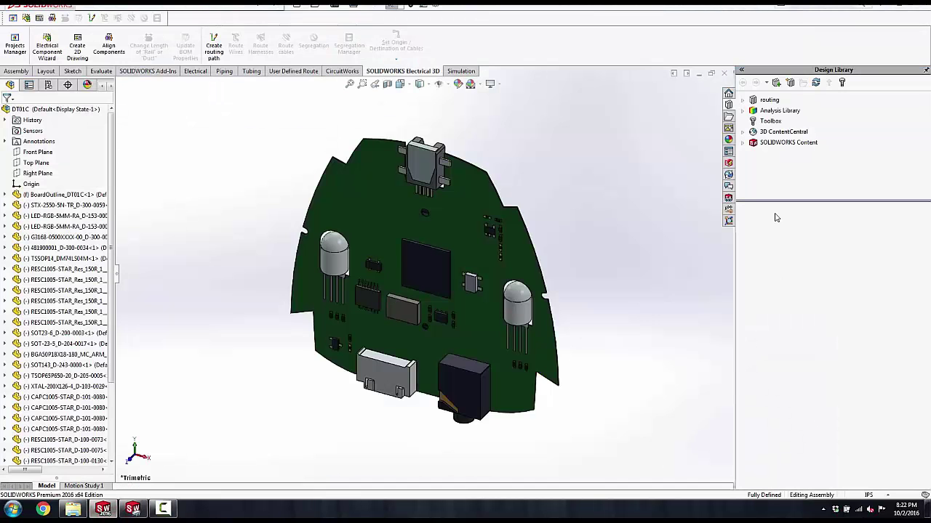
click(729, 197)
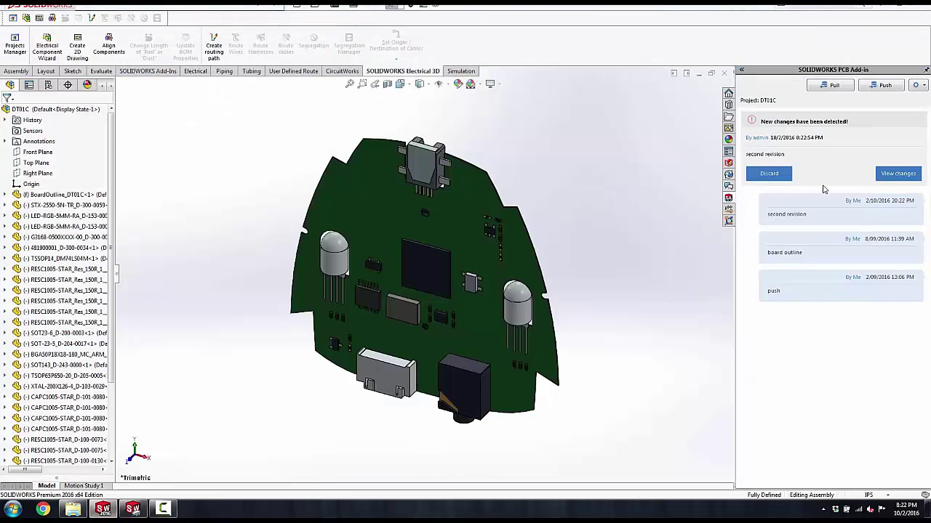
click(902, 176)
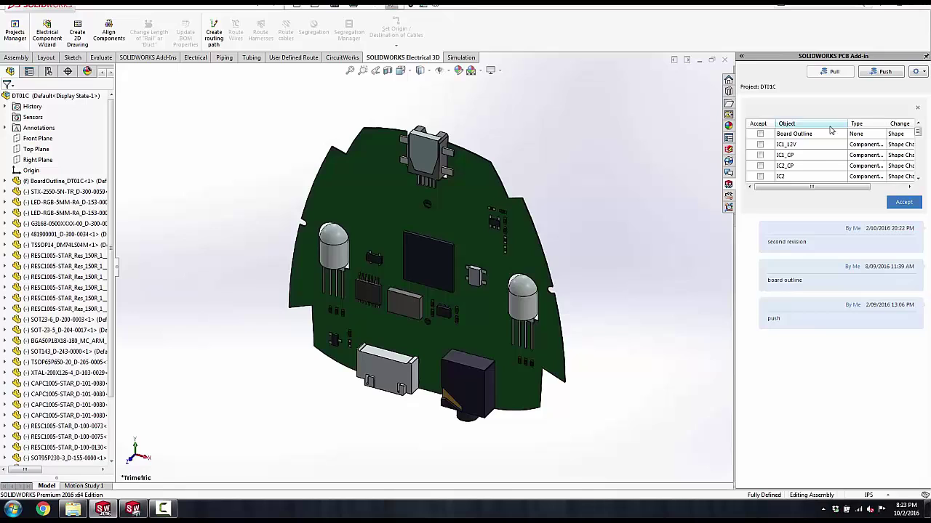
right_click(818, 137)
click(846, 138)
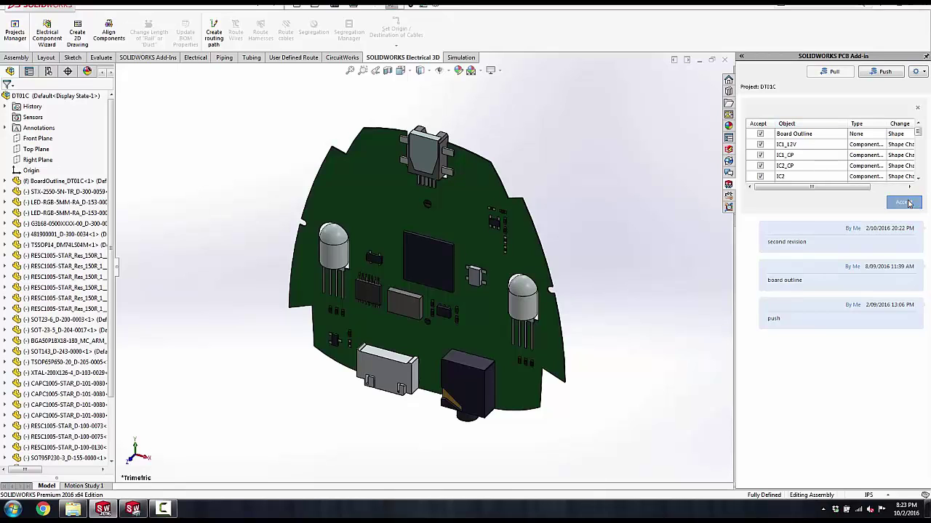
click(904, 202)
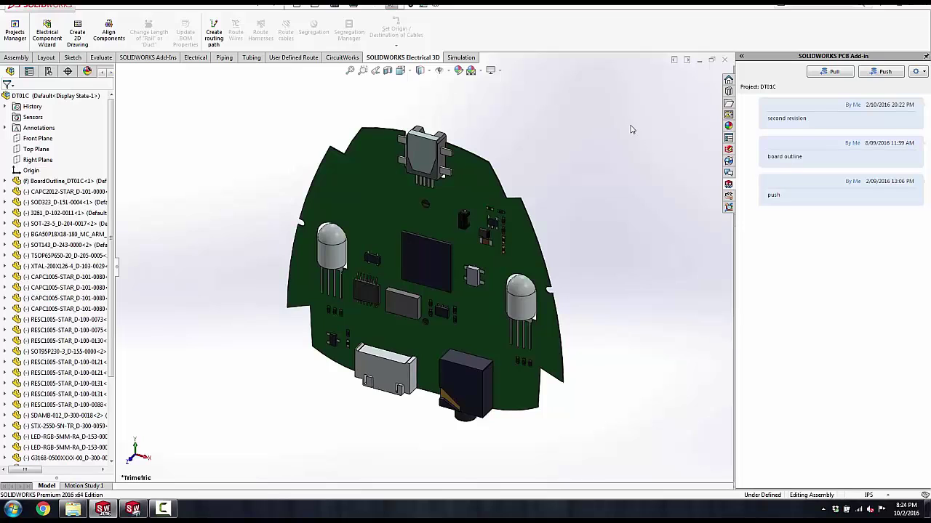
Step: In Front view, drag the BGA chip up-left and push it with the comment 'moved component'
key(ctrl+1)
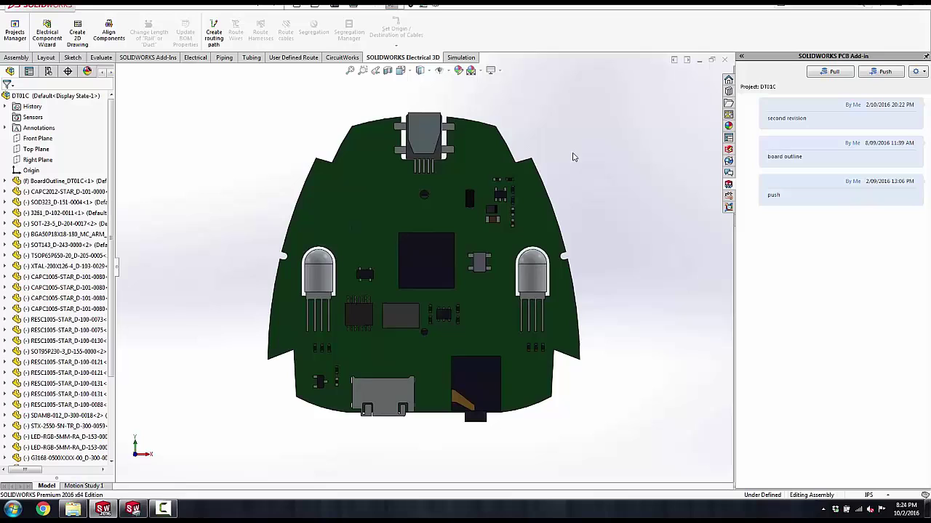
drag(419, 264, 362, 213)
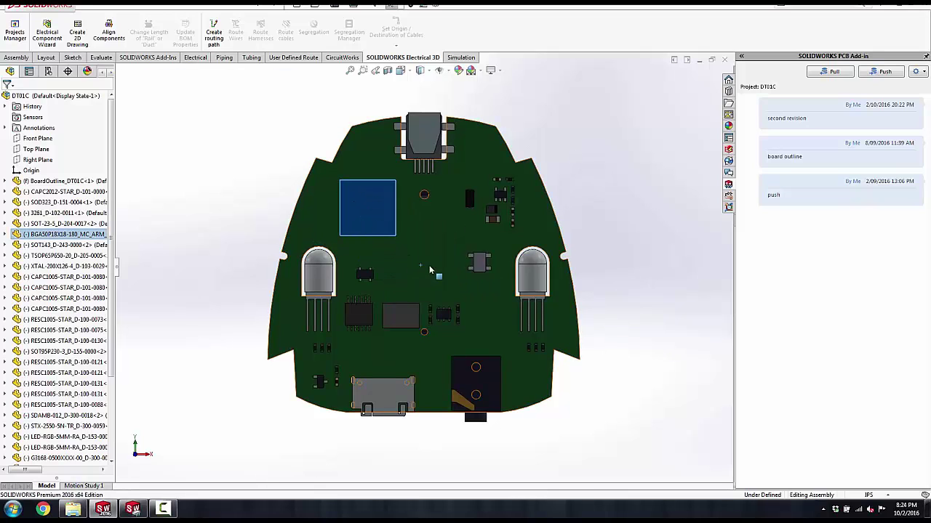
click(884, 71)
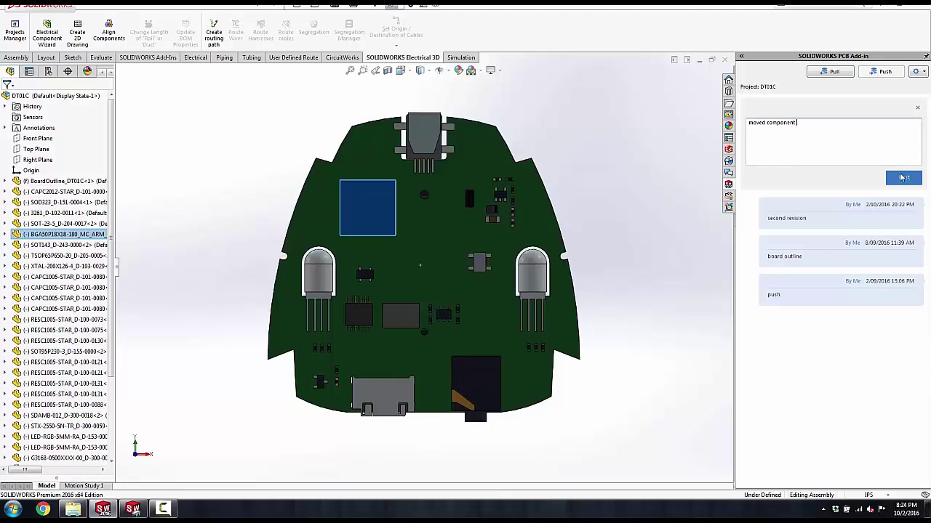
click(902, 177)
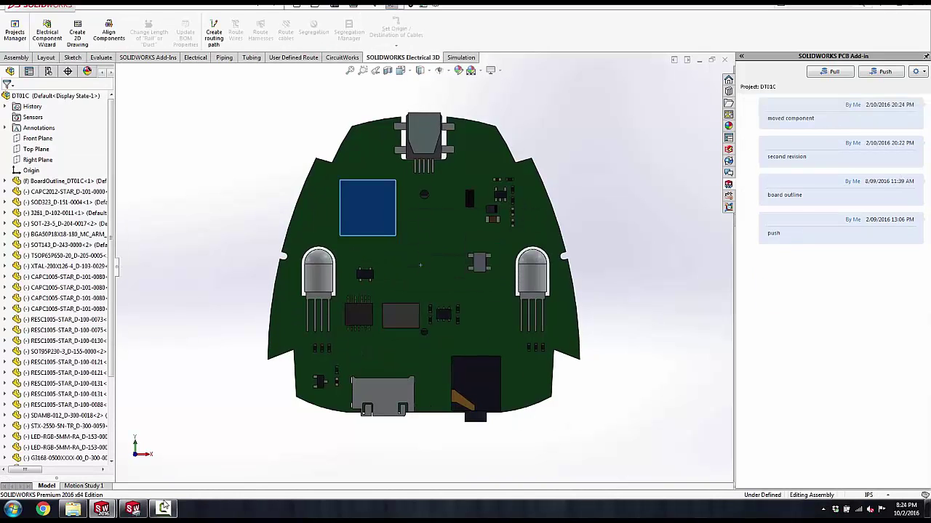
click(132, 509)
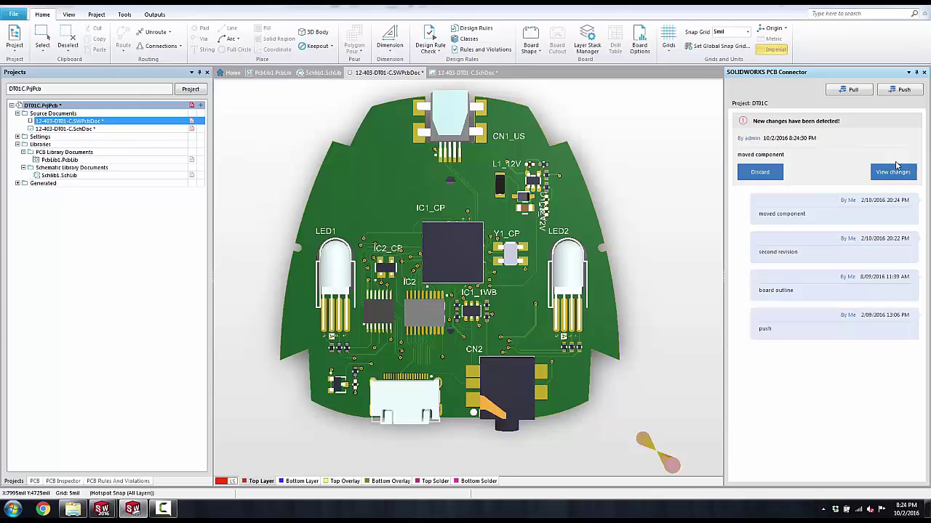
Step: Accept the incoming IC1_CP placement change from the assembly in the PCB Connector panel
click(894, 170)
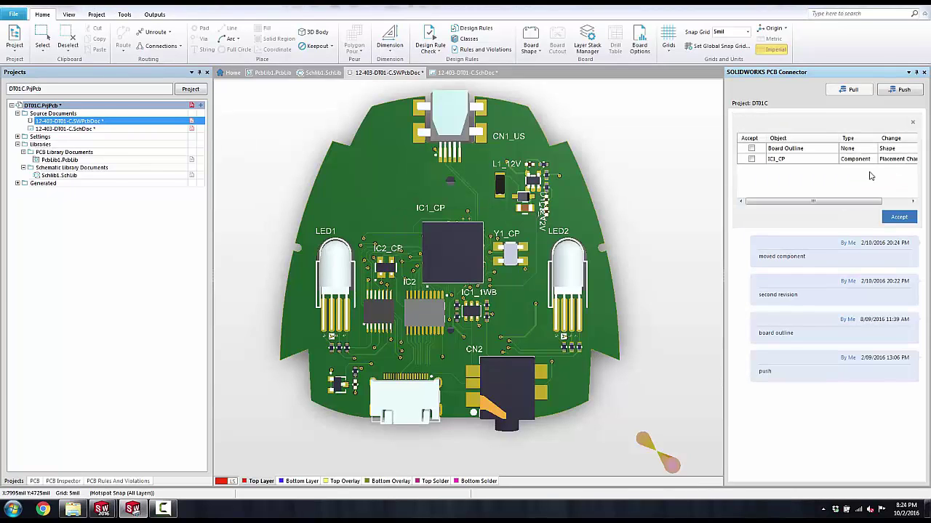
click(900, 217)
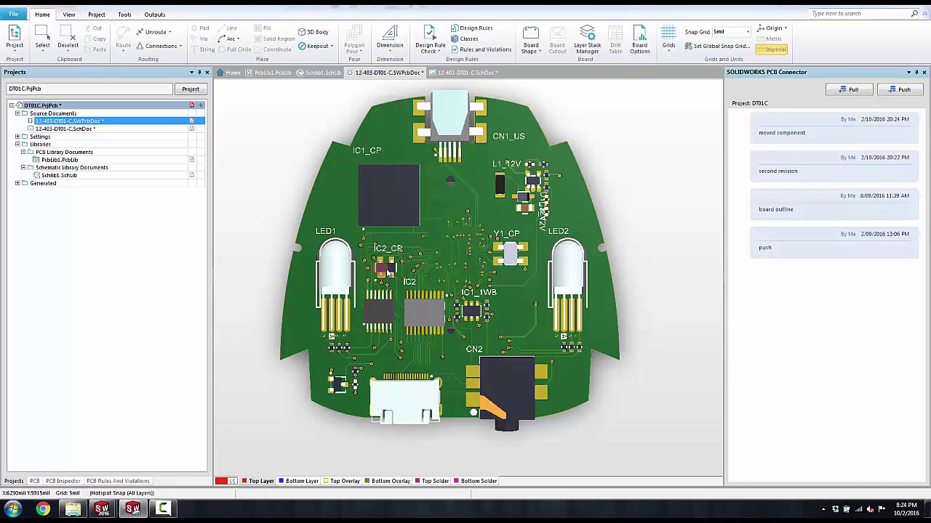
Step: Move IC2_CP up beside IC1_CP and show the Outputs ribbon tools
mouse_move(384, 266)
mouse_down()
mouse_move(399, 226)
mouse_move(426, 225)
mouse_move(439, 210)
mouse_move(424, 244)
mouse_move(396, 267)
mouse_move(430, 250)
mouse_move(442, 211)
mouse_up()
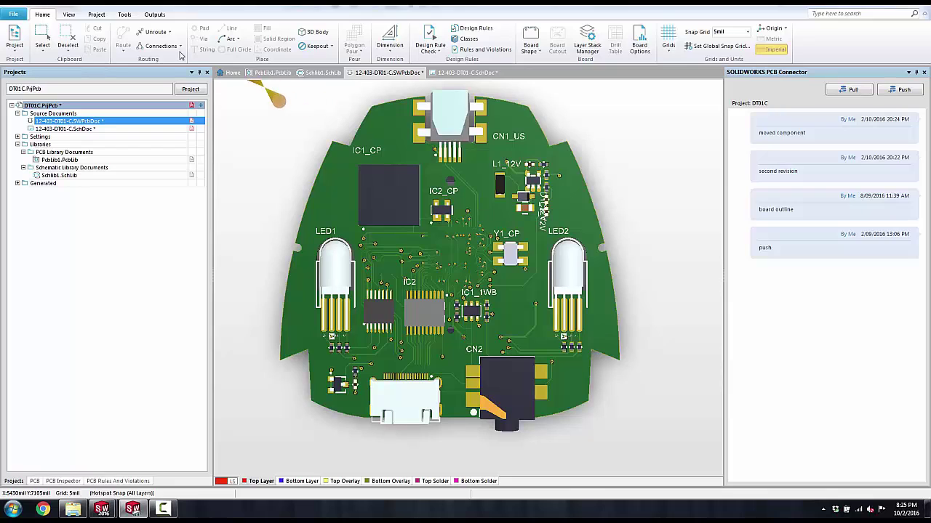
click(153, 15)
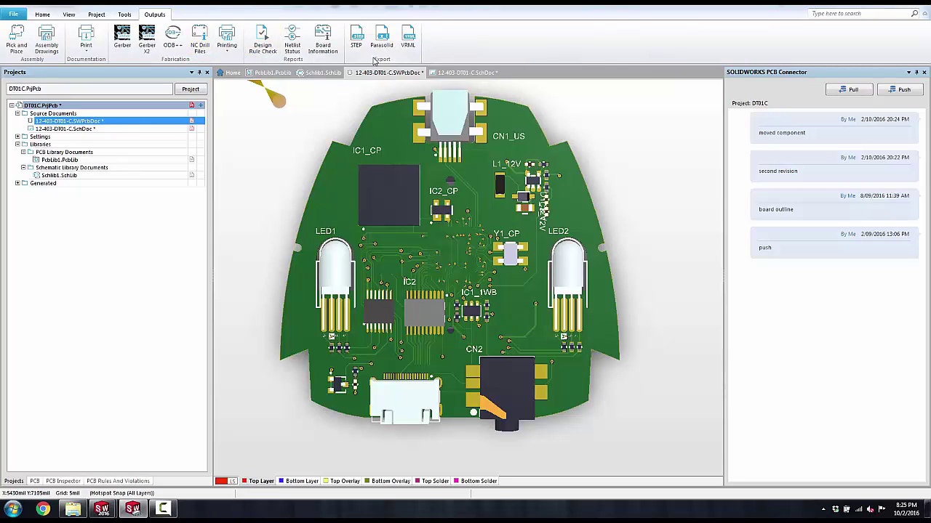
click(95, 14)
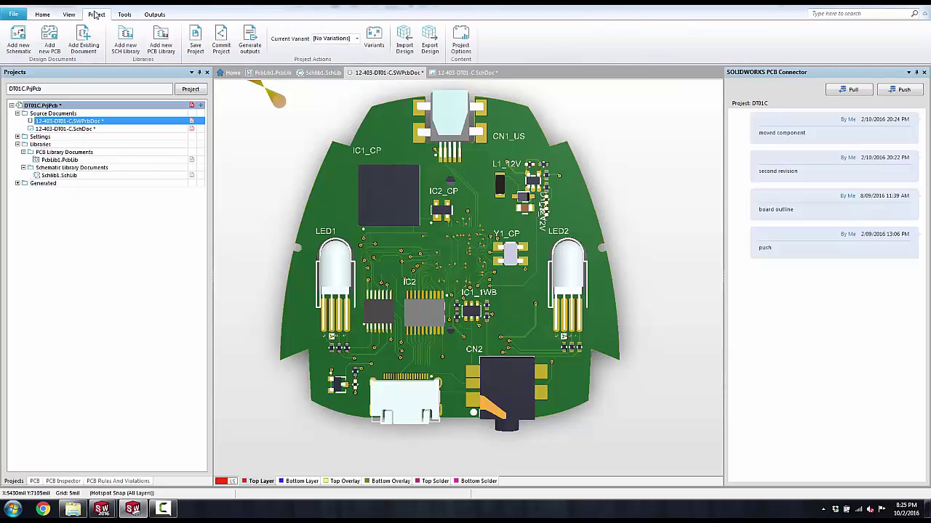
click(251, 43)
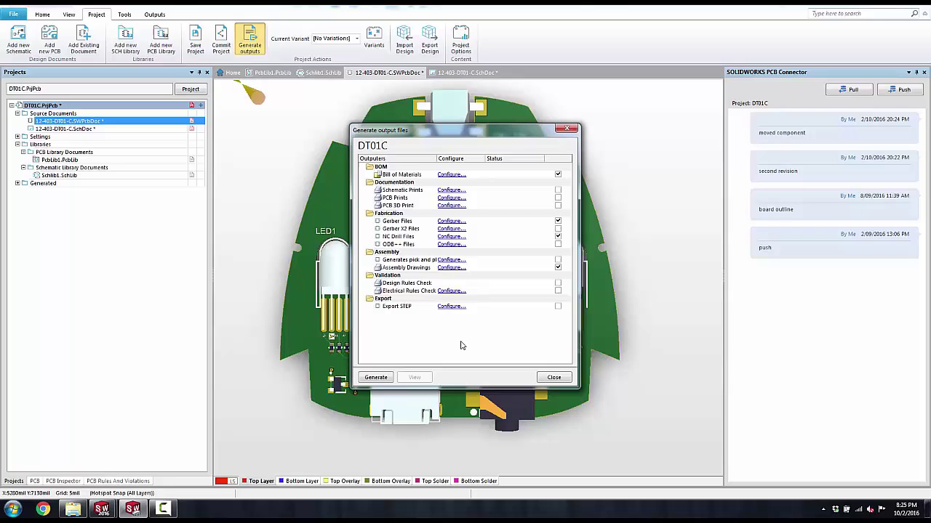
click(554, 378)
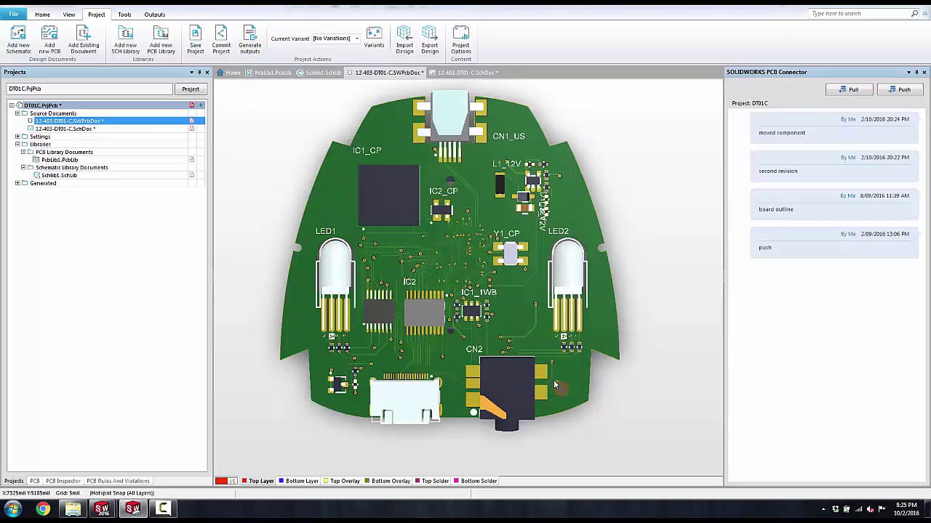